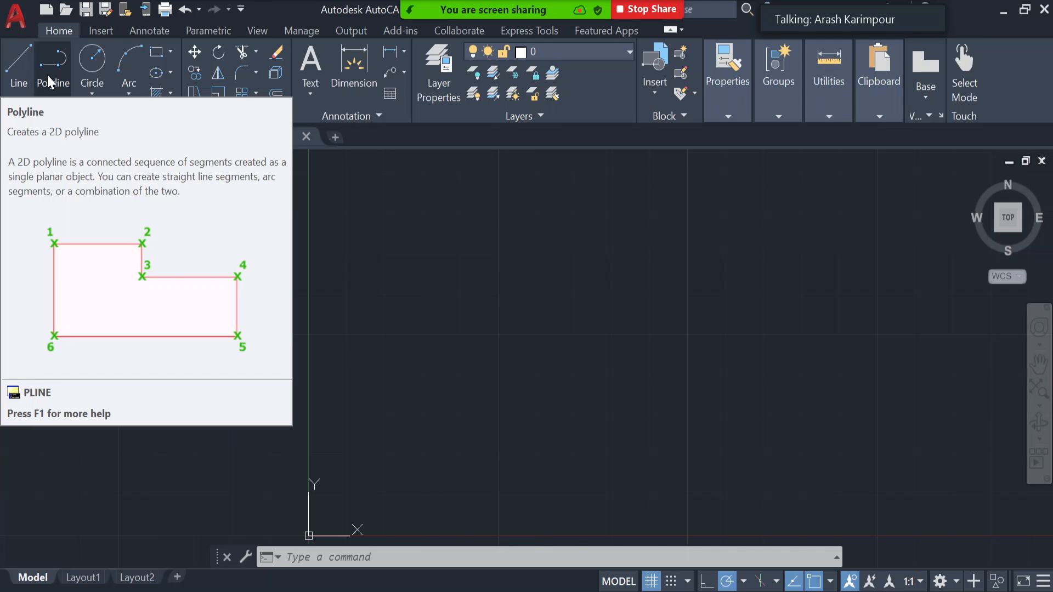
Step: Start a polyline at 10,10 and draw its first segment 50 units horizontally in the positive X direction
{"action": "left_click", "coordinate": [47, 74]}
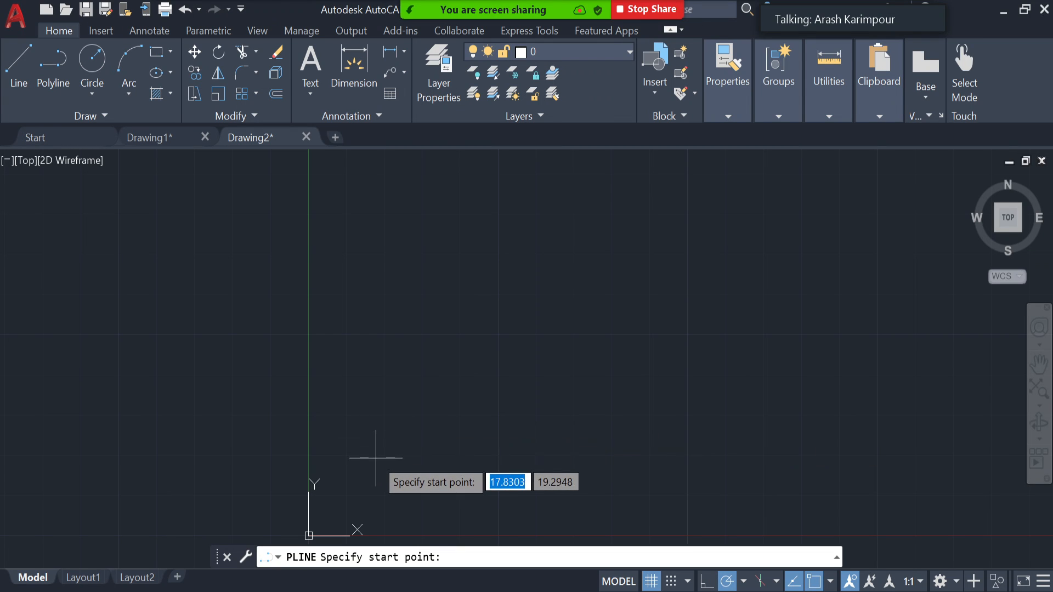
{"action": "type", "text": "10"}
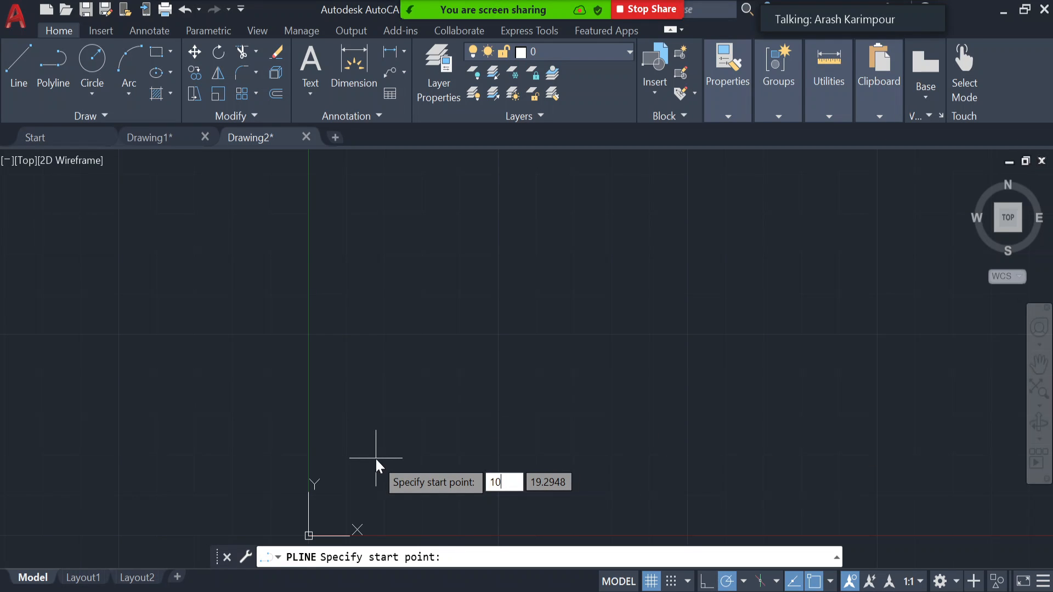
{"action": "key", "text": "Tab"}
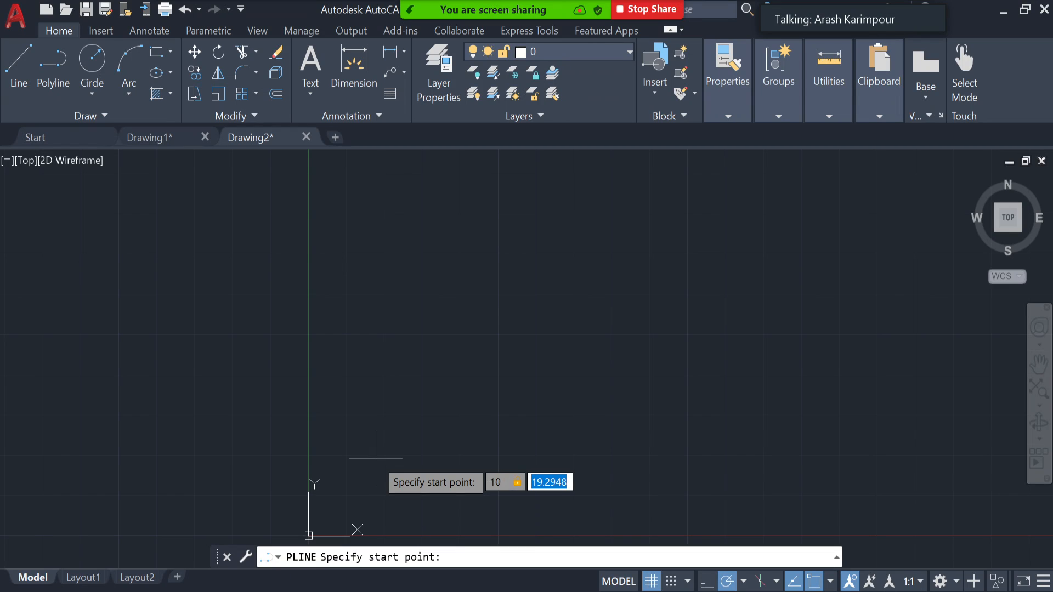
{"action": "type", "text": "10"}
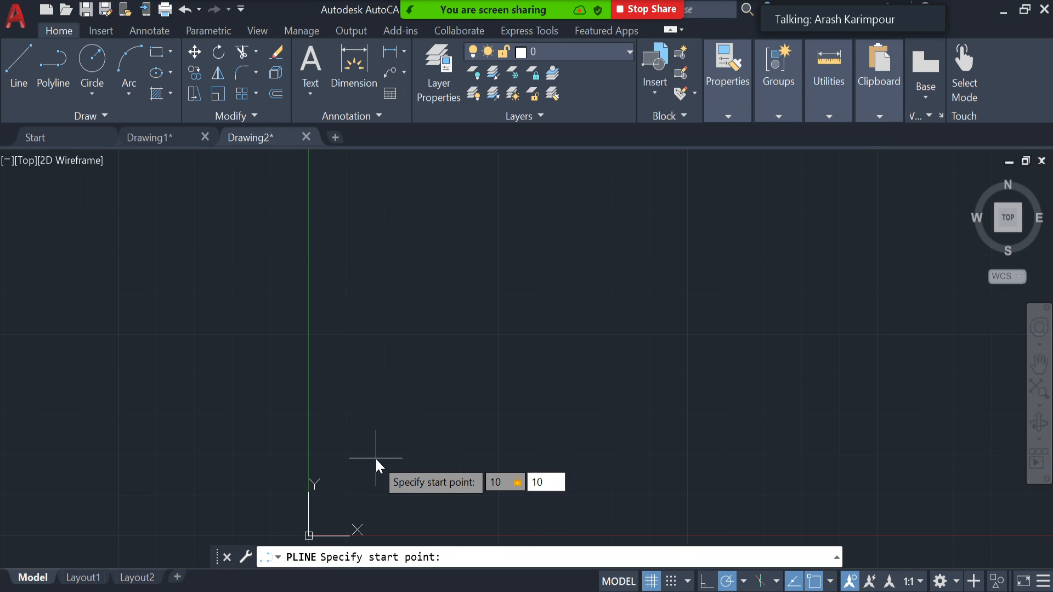
{"action": "key", "text": "Return"}
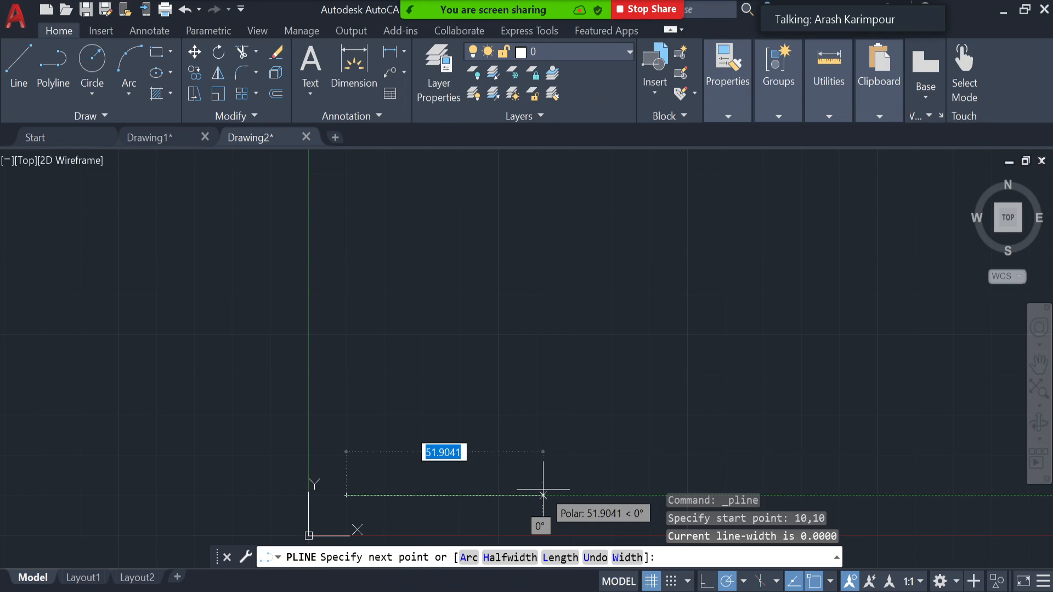
{"action": "type", "text": "50"}
{"action": "key", "text": "Return"}
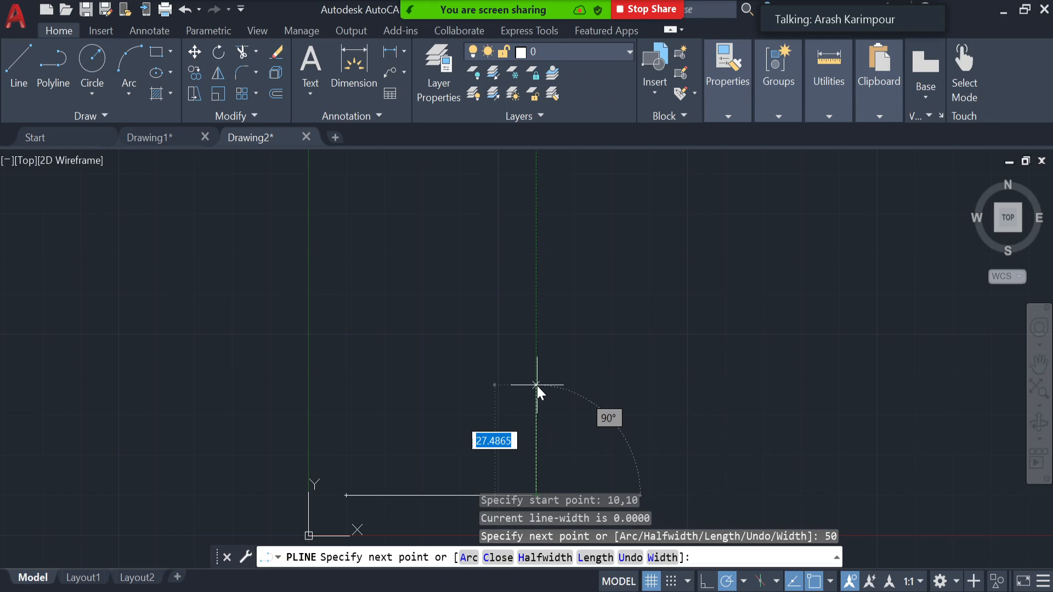
Step: Continue the polyline 25 units up and 25 units in the negative X direction, and close it into a trapezoid
{"action": "type", "text": "25"}
{"action": "key", "text": "Return"}
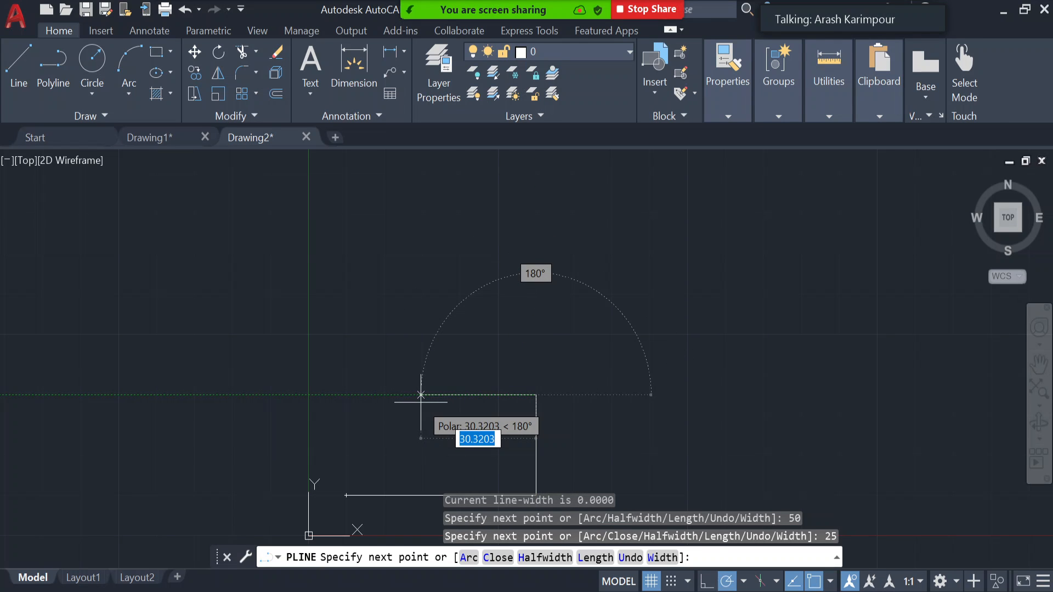
{"action": "type", "text": "25"}
{"action": "key", "text": "Return"}
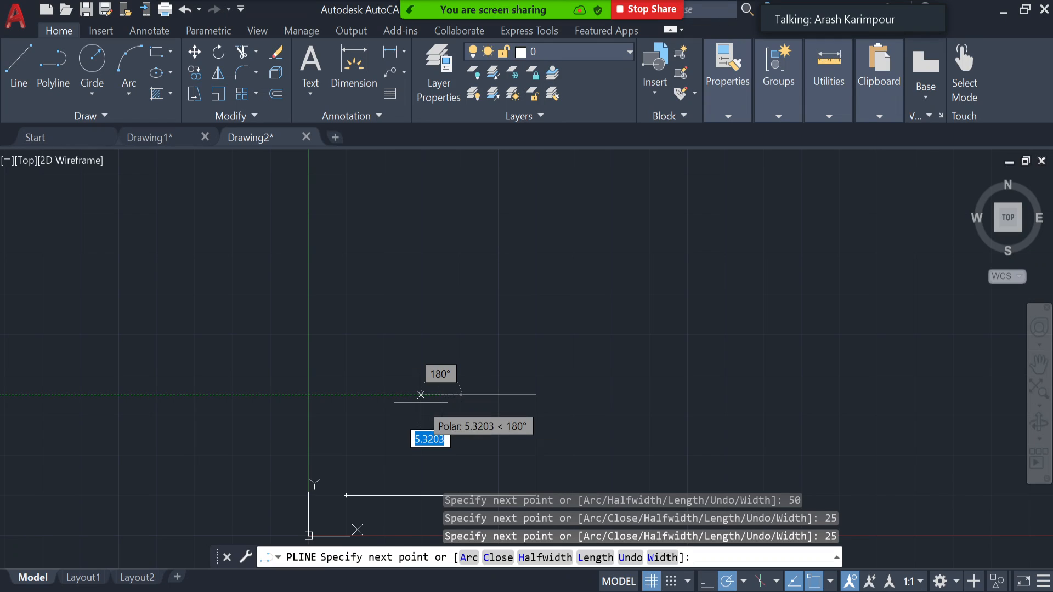
{"action": "left_click", "coordinate": [495, 558]}
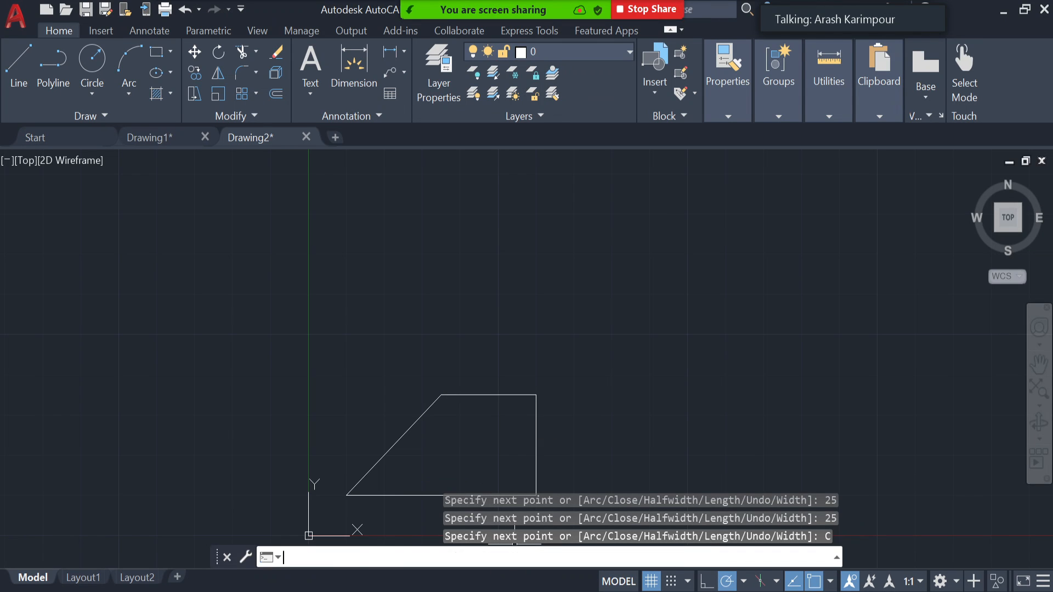
Step: Draw a similar freehand trapezoid from four separate lines to the right of the polyline, ending at its starting corner
{"action": "scroll", "coordinate": [606, 470], "scroll_direction": "down", "scroll_amount": 2}
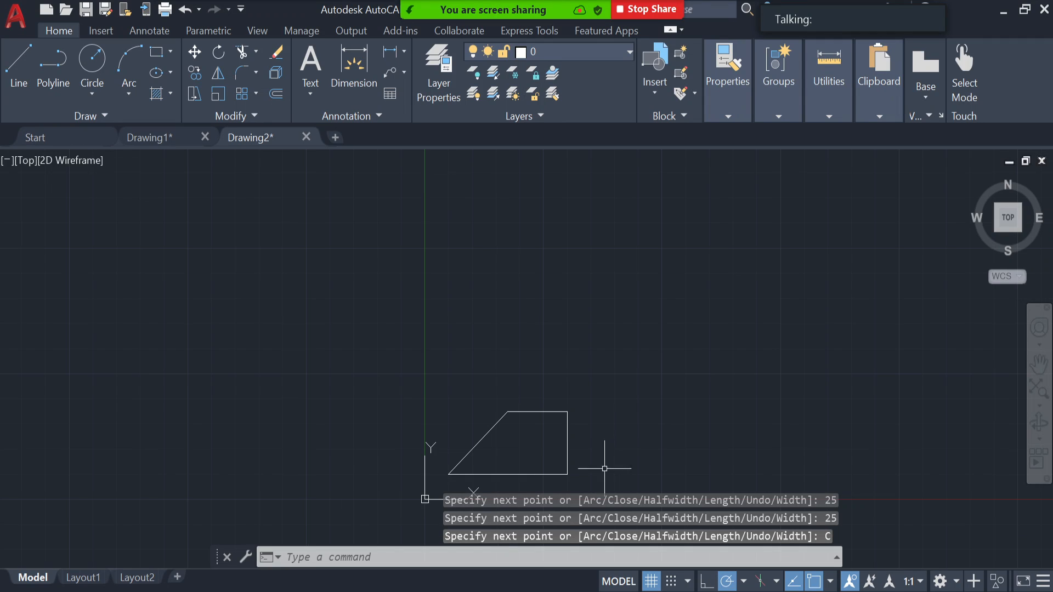
{"action": "scroll", "coordinate": [393, 507], "scroll_direction": "up", "scroll_amount": 3}
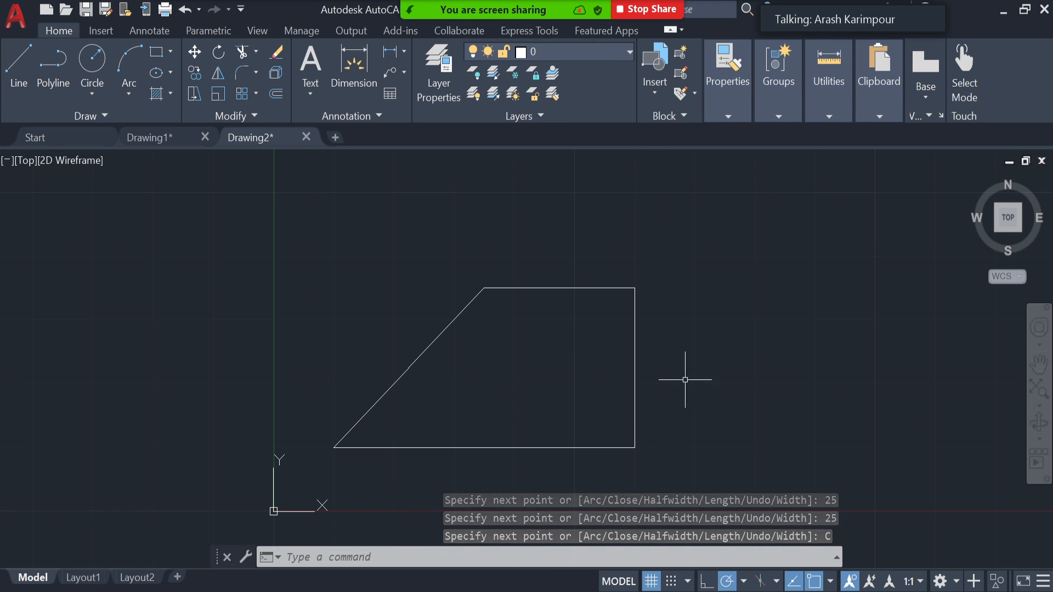
{"action": "middle_click_drag", "start_coordinate": [696, 368], "coordinate": [467, 349]}
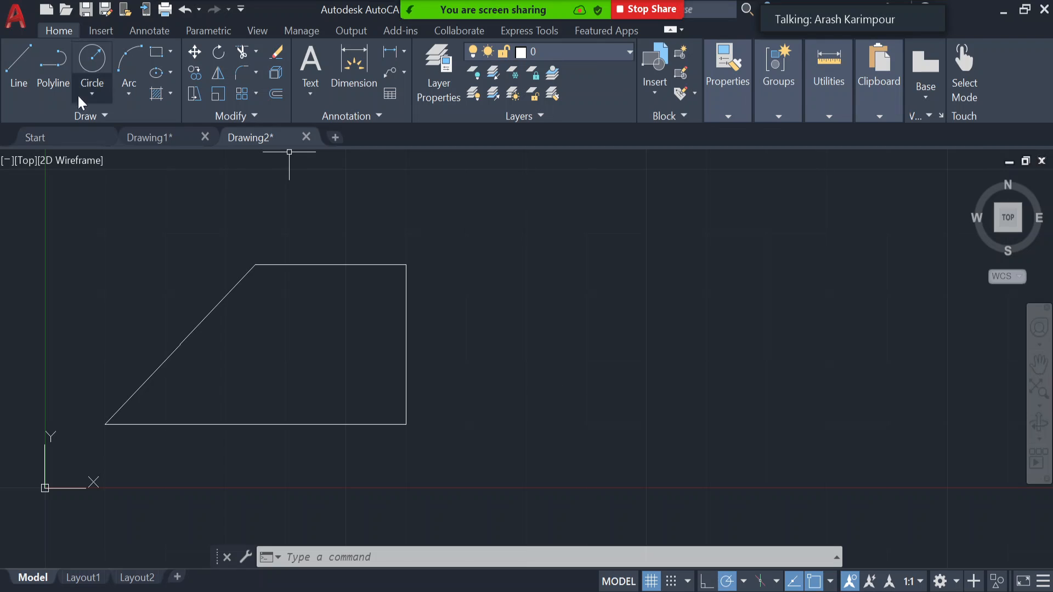
{"action": "left_click", "coordinate": [18, 66]}
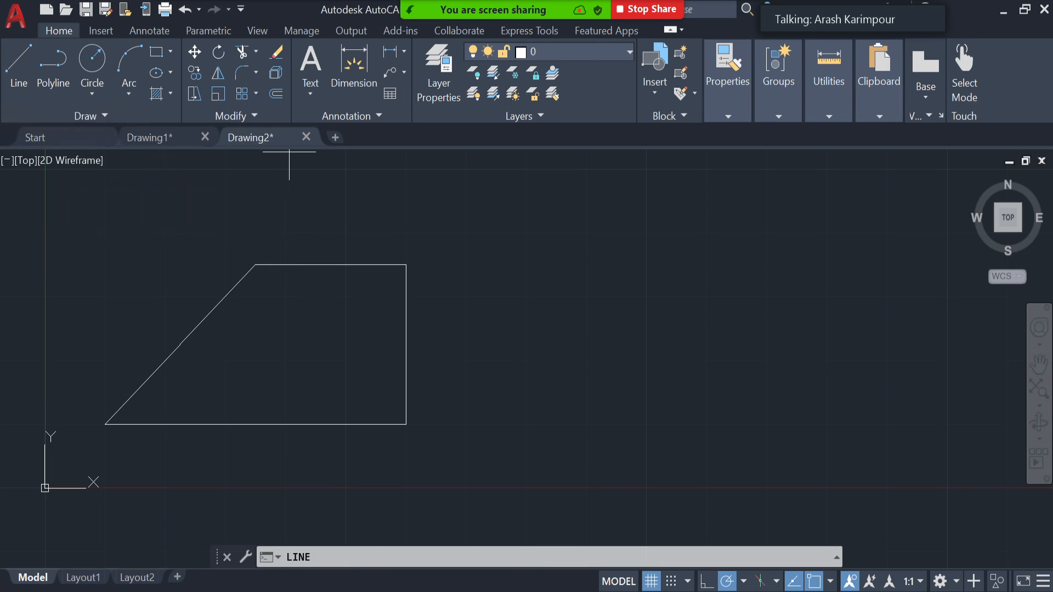
{"action": "left_click", "coordinate": [510, 422]}
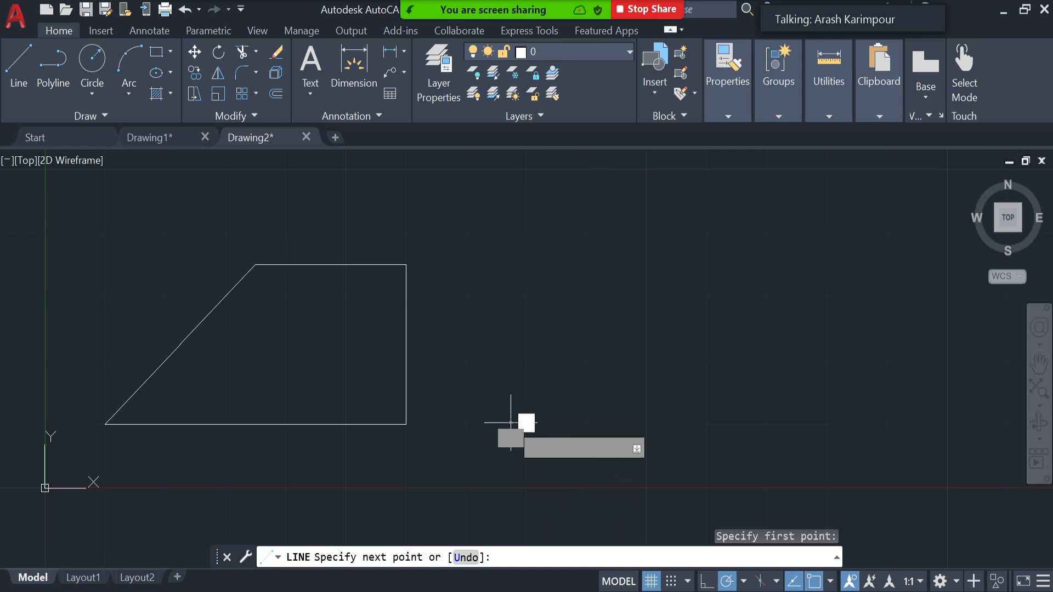
{"action": "left_click", "coordinate": [786, 422]}
{"action": "left_click", "coordinate": [786, 263]}
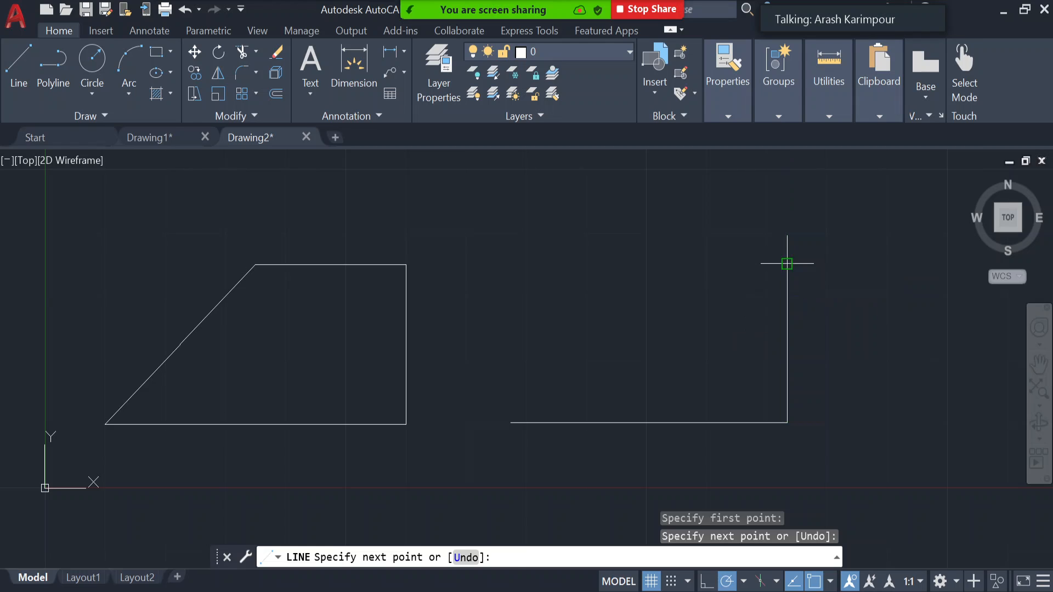
{"action": "left_click", "coordinate": [628, 264]}
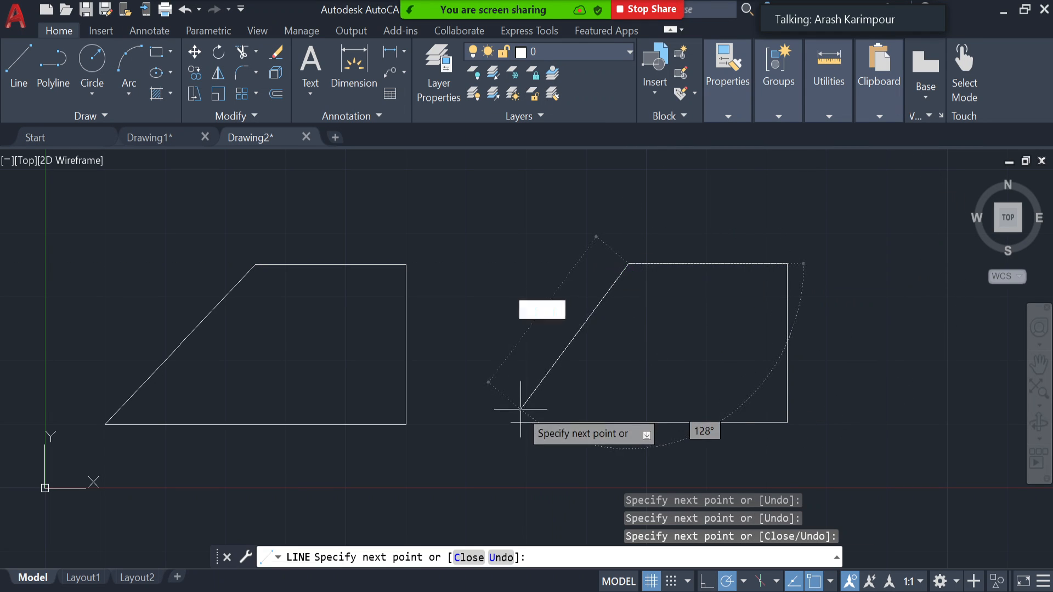
{"action": "left_click", "coordinate": [510, 423]}
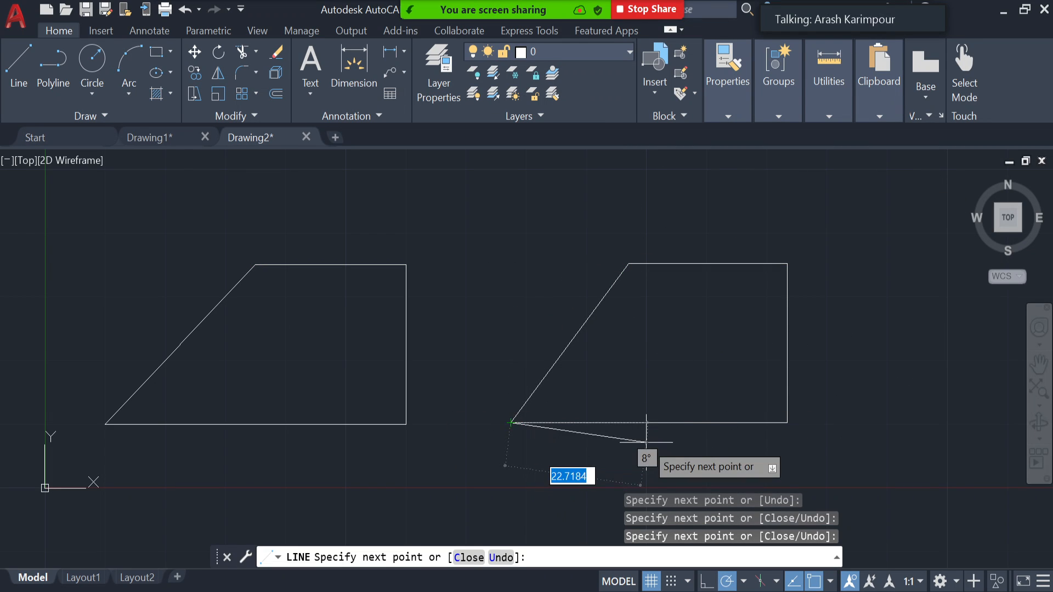
{"action": "key", "text": "Escape"}
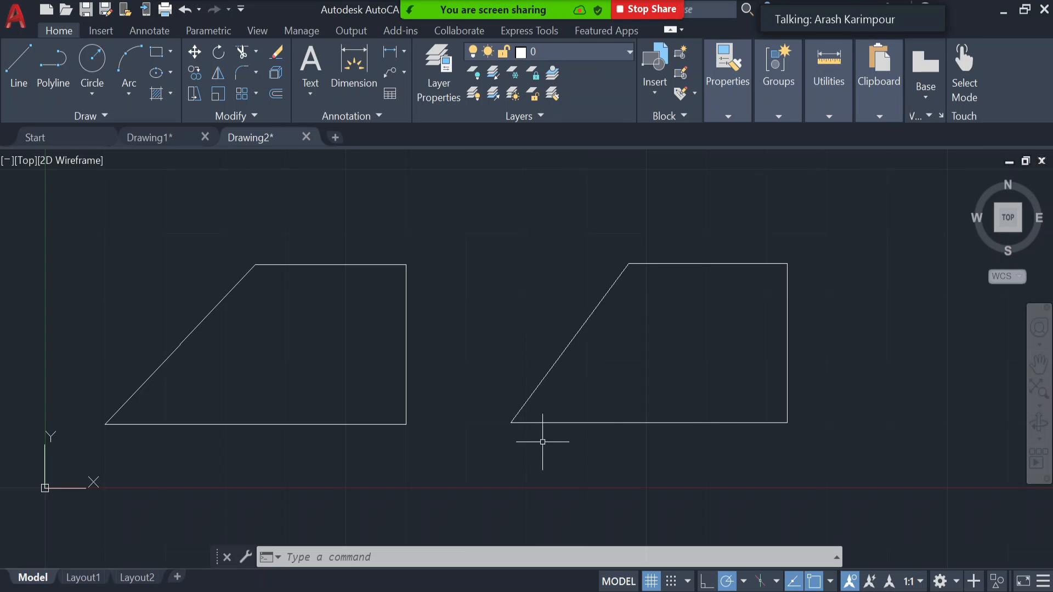
Step: Select the lower and right edges of the line-drawn trapezoid plus the polyline to compare them, and clear the selection
{"action": "left_click", "coordinate": [705, 423]}
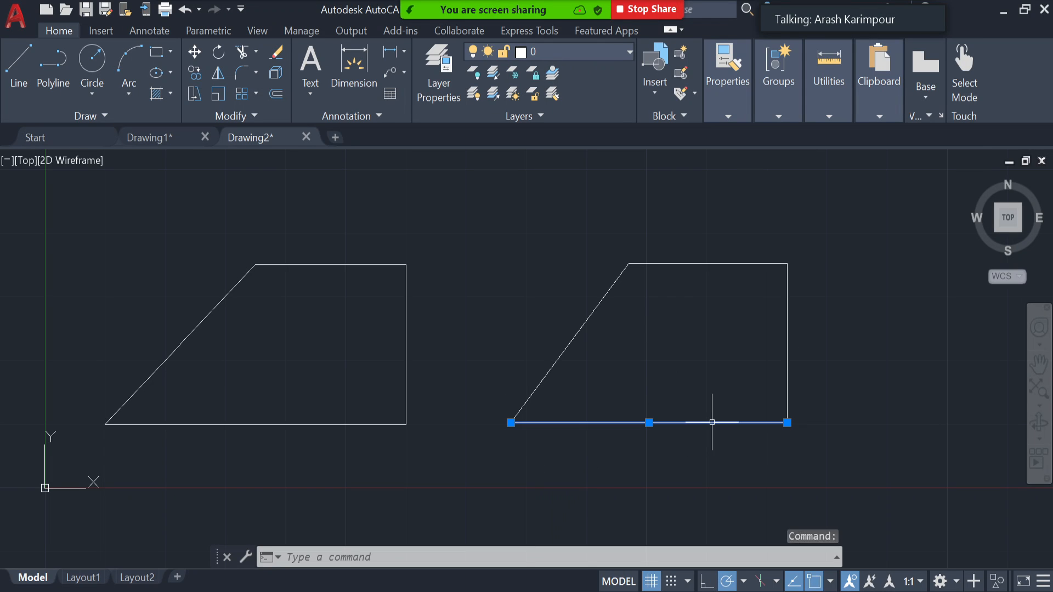
{"action": "left_click", "coordinate": [788, 347]}
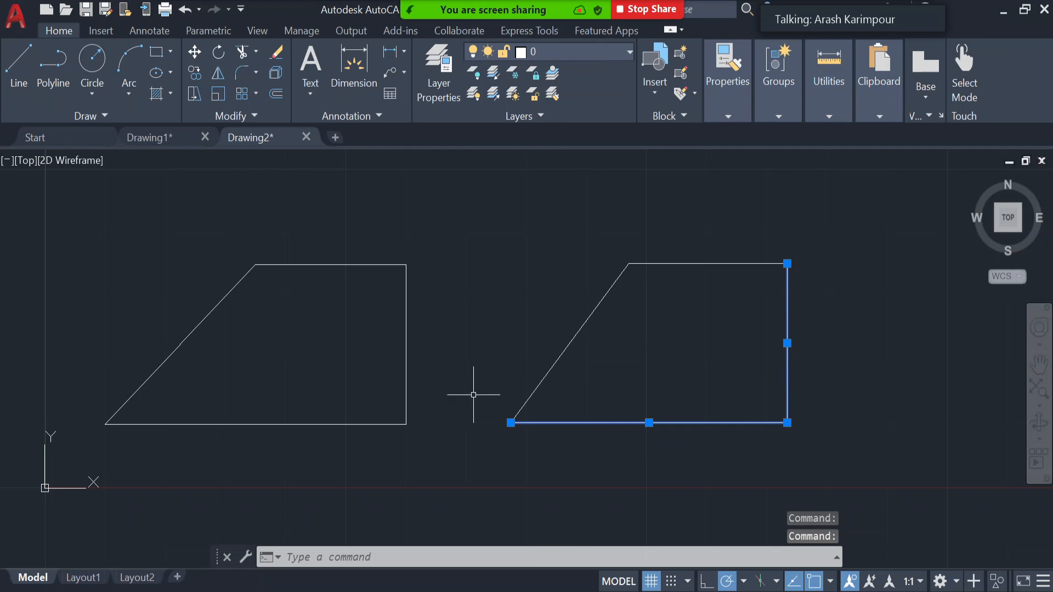
{"action": "left_click", "coordinate": [358, 424]}
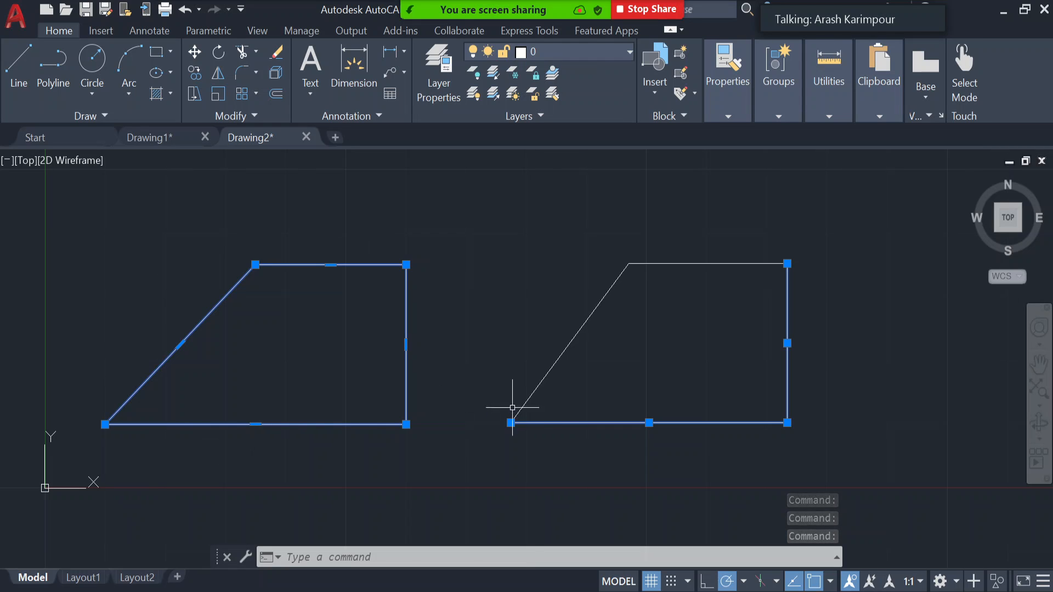
{"action": "key", "text": "Escape"}
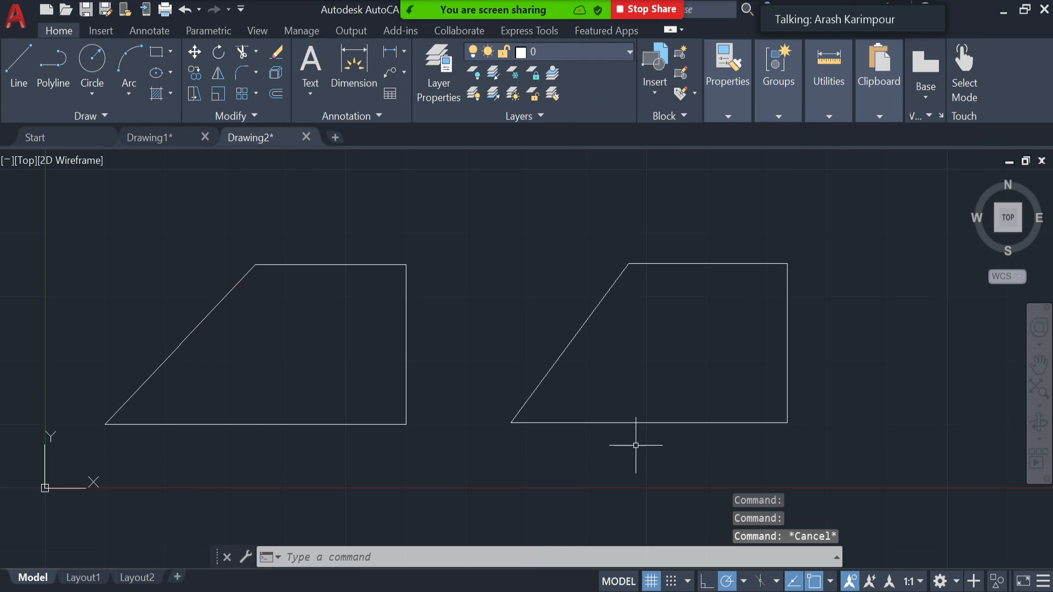
Step: Select all four edges of the line-drawn trapezoid one at a time and clear the selection
{"action": "left_click", "coordinate": [658, 422]}
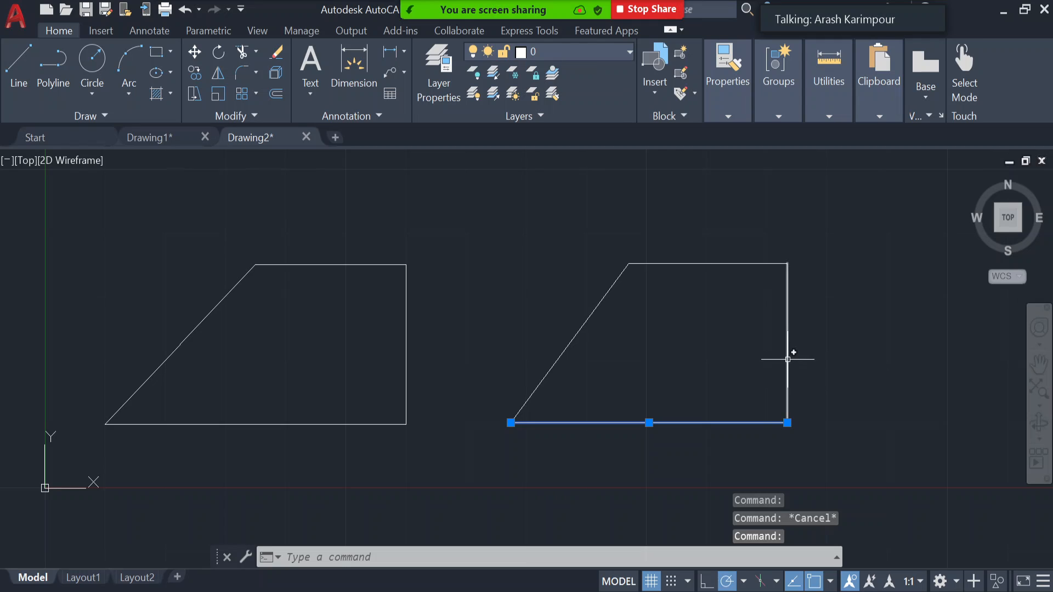
{"action": "left_click", "coordinate": [787, 340]}
{"action": "left_click", "coordinate": [736, 263]}
{"action": "left_click", "coordinate": [615, 308]}
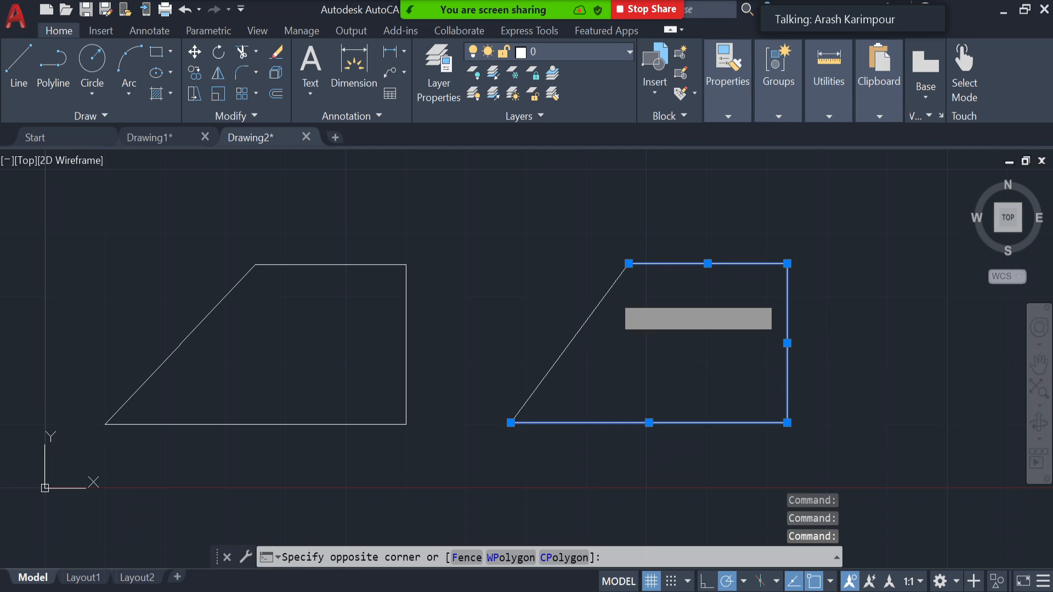
{"action": "left_click", "coordinate": [581, 306]}
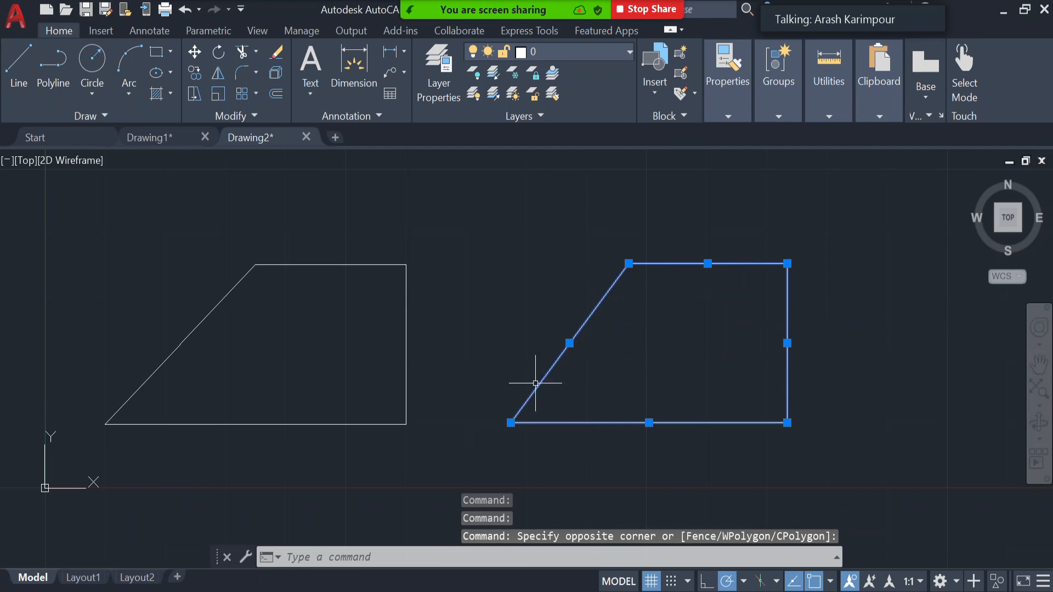
{"action": "key", "text": "Escape"}
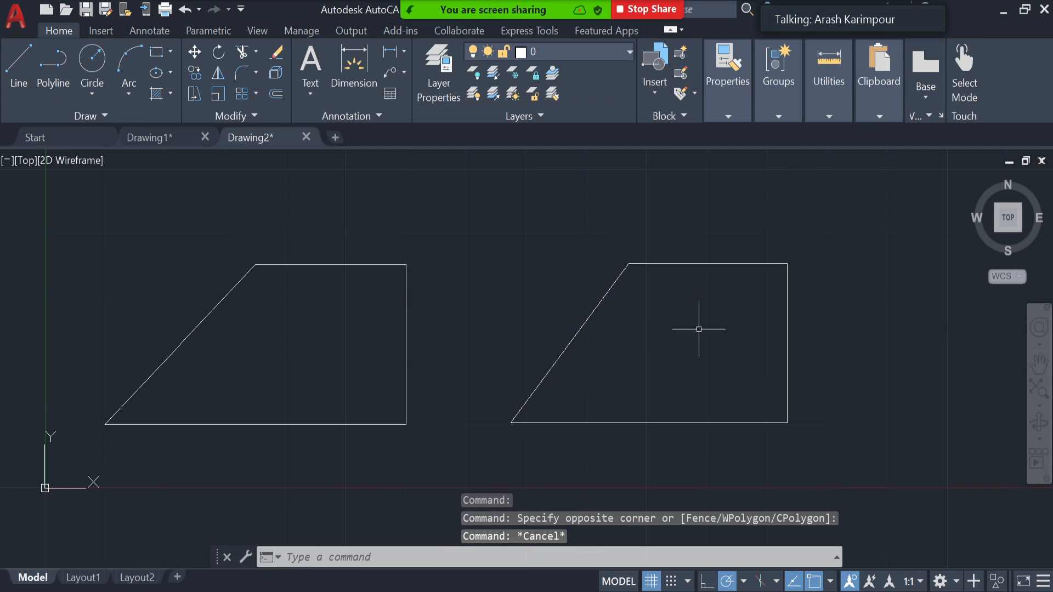
Step: Compare selecting the polyline trapezoid as one object with selecting the other trapezoid's four separate lines, clearing each selection
{"action": "left_click", "coordinate": [405, 352]}
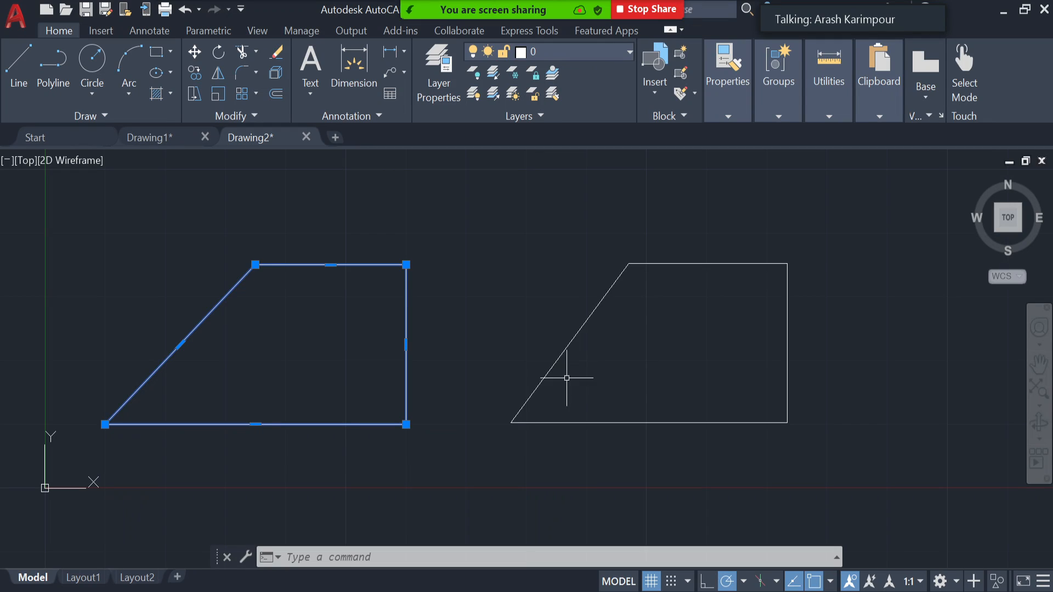
{"action": "key", "text": "Escape"}
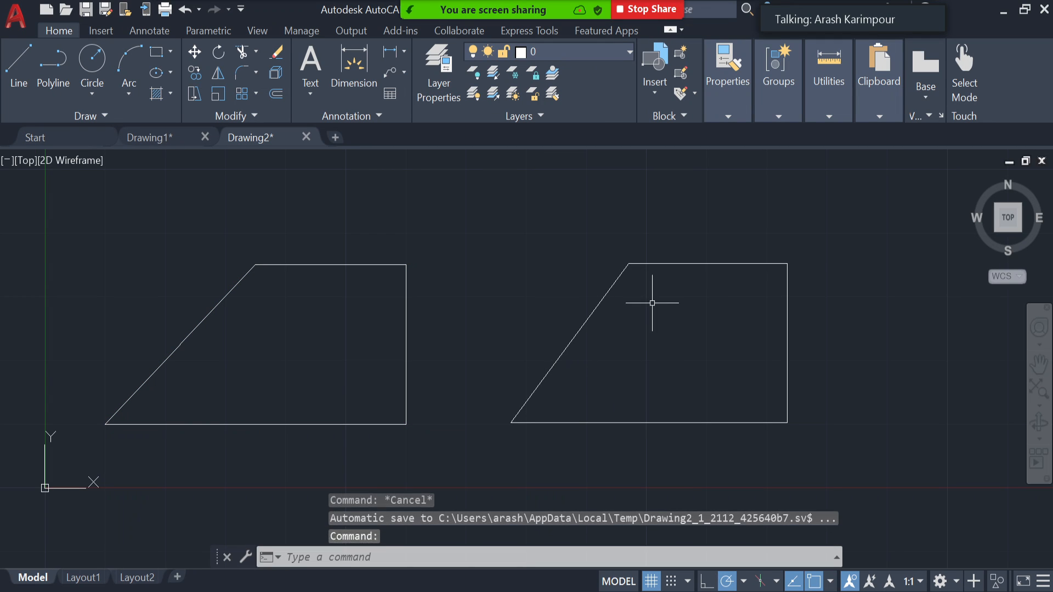
{"action": "left_click", "coordinate": [720, 423]}
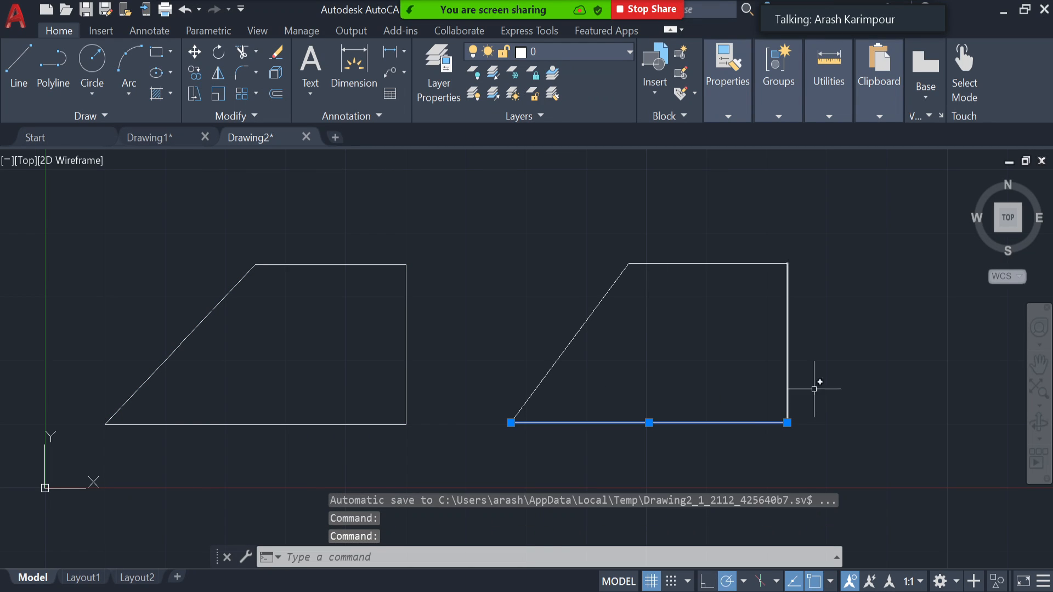
{"action": "left_click", "coordinate": [788, 370]}
{"action": "left_click", "coordinate": [724, 263]}
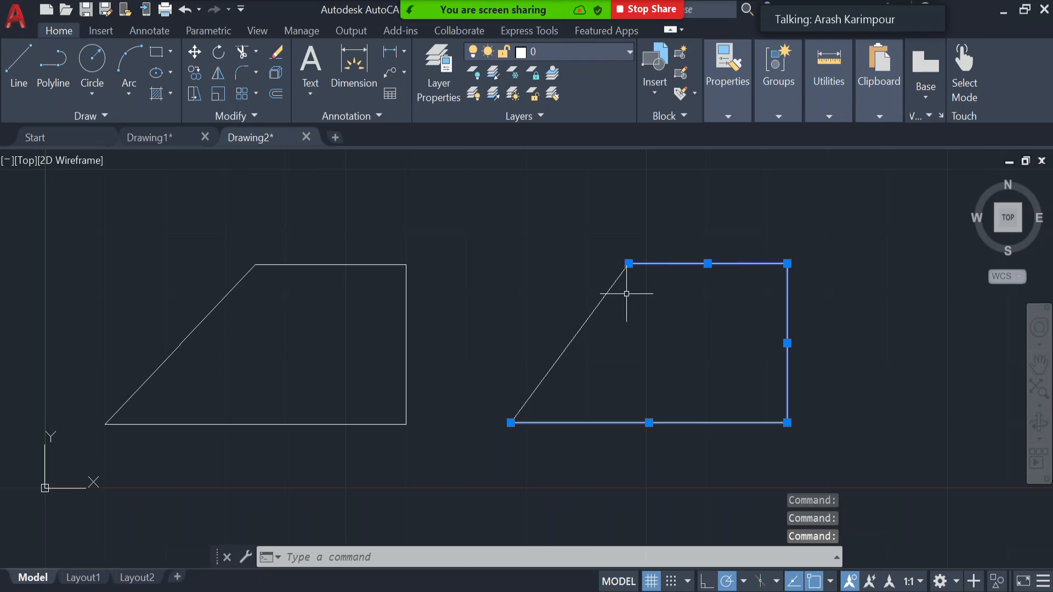
{"action": "left_click", "coordinate": [608, 289]}
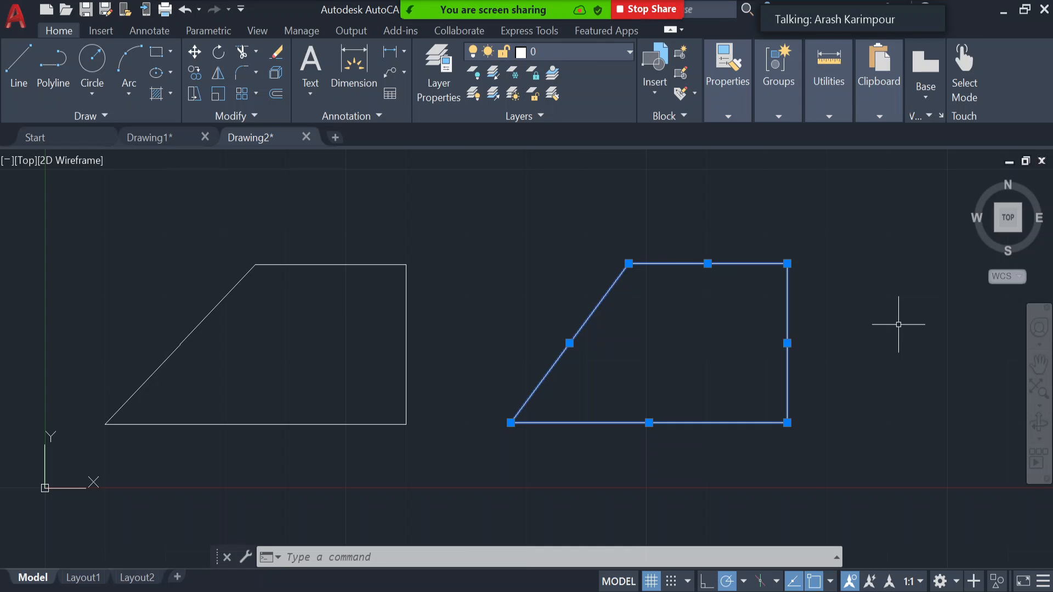
{"action": "key", "text": "Escape"}
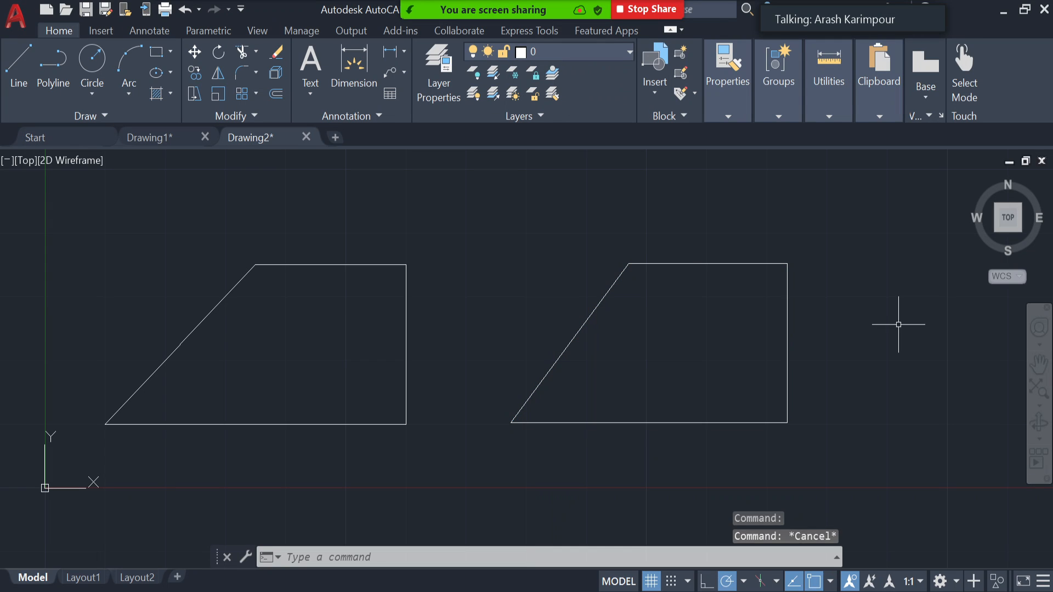
Step: Select and release the polyline trapezoid, and select the lower and right edges of the line-drawn trapezoid for comparison
{"action": "left_click", "coordinate": [407, 292]}
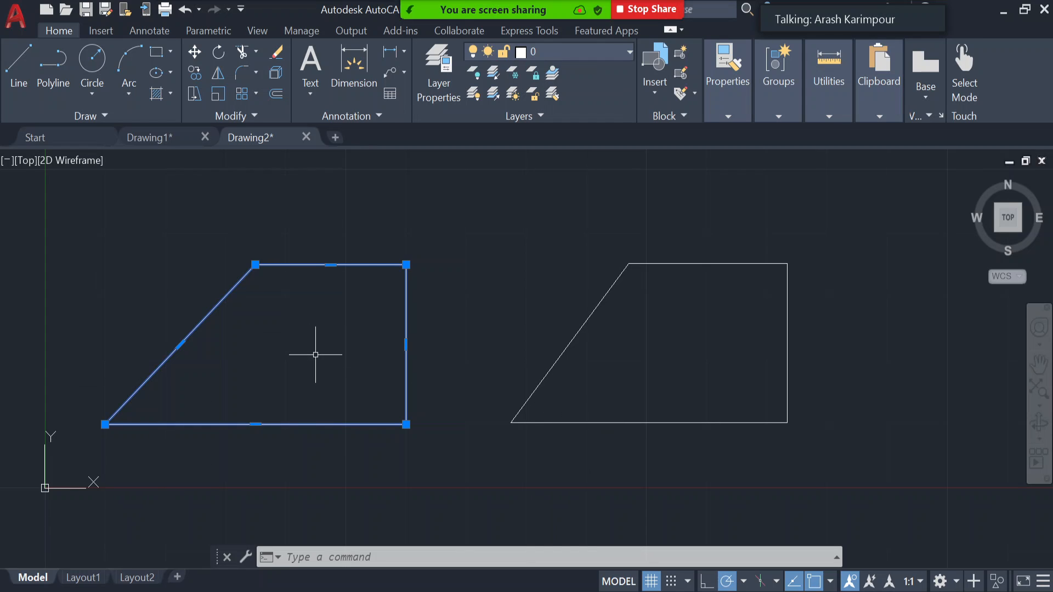
{"action": "key", "text": "Escape"}
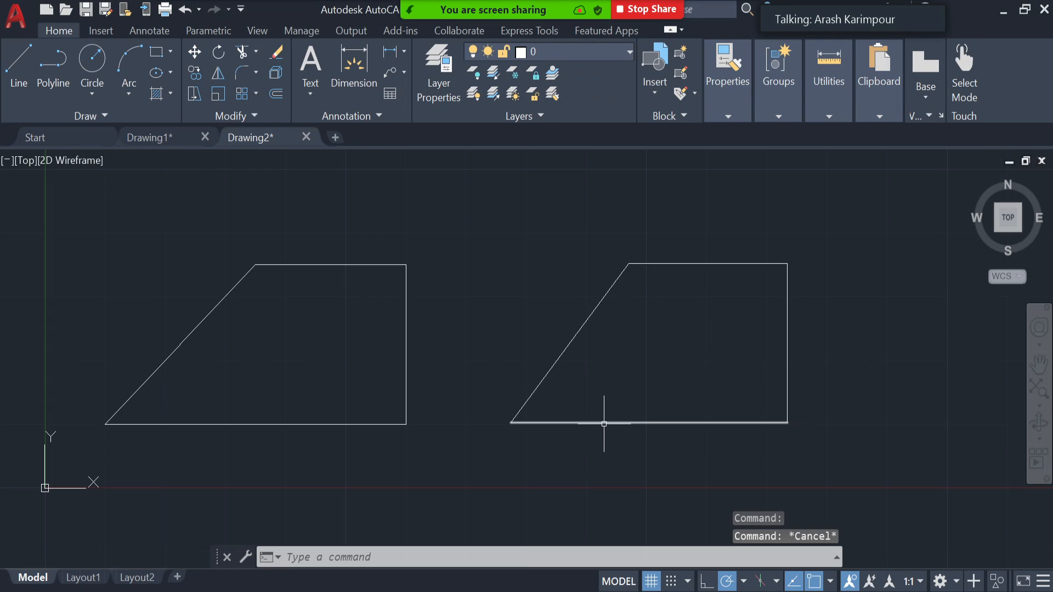
{"action": "left_click", "coordinate": [670, 422]}
{"action": "left_click", "coordinate": [788, 351]}
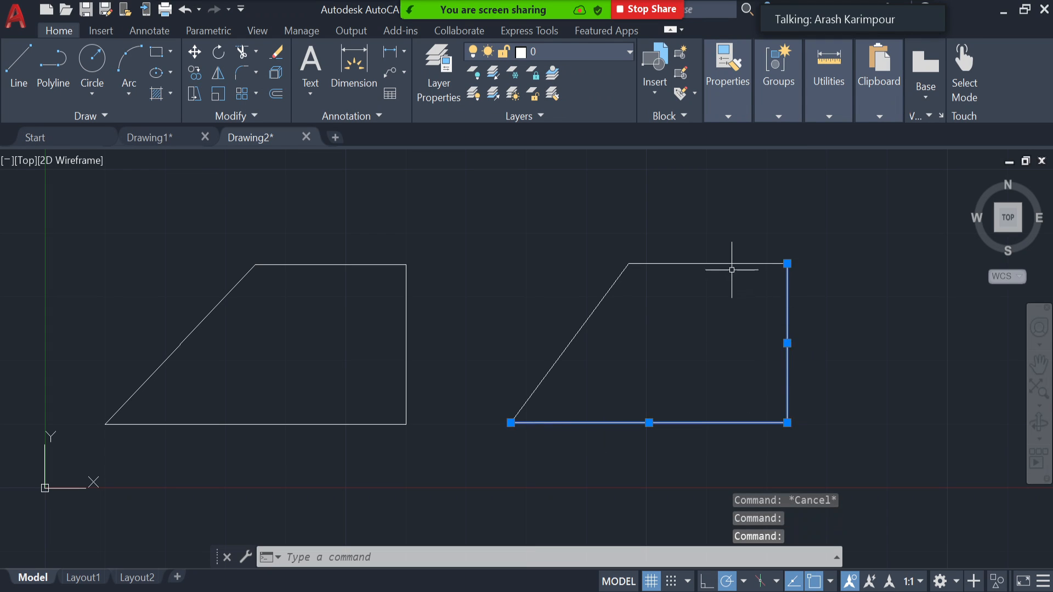